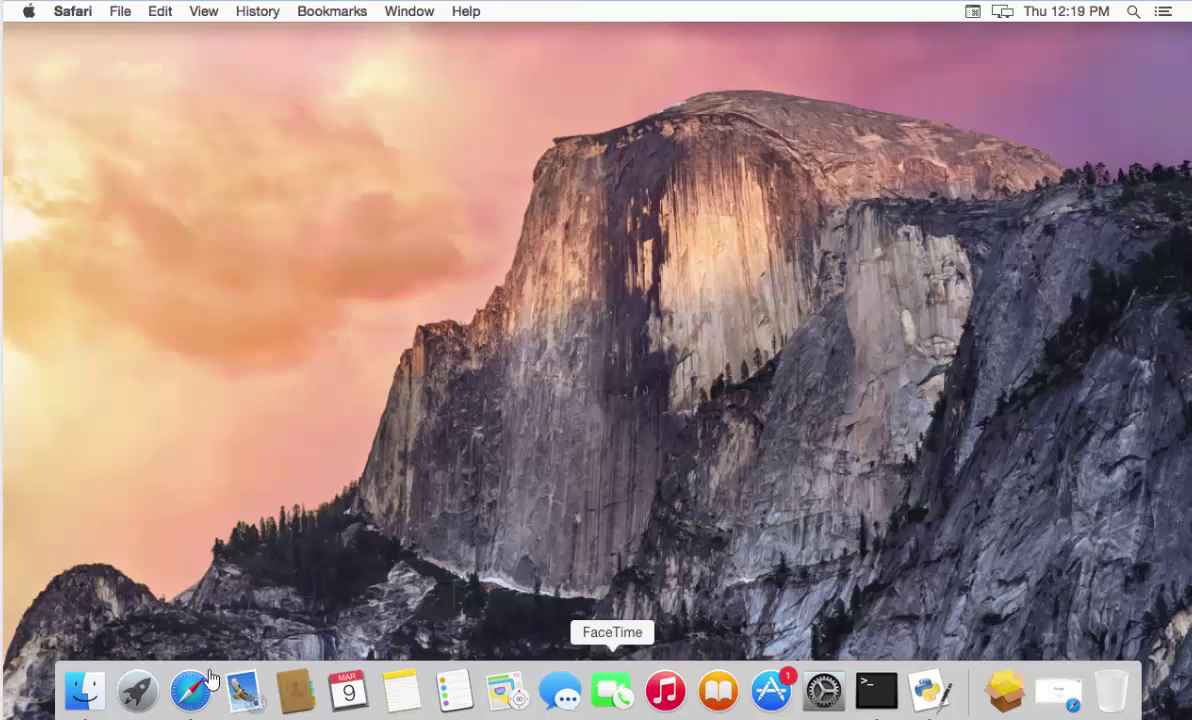
# Step: Search Google in Safari for 'vlc player' and open the official videolan.org VLC page
pyautogui.click(190, 693)
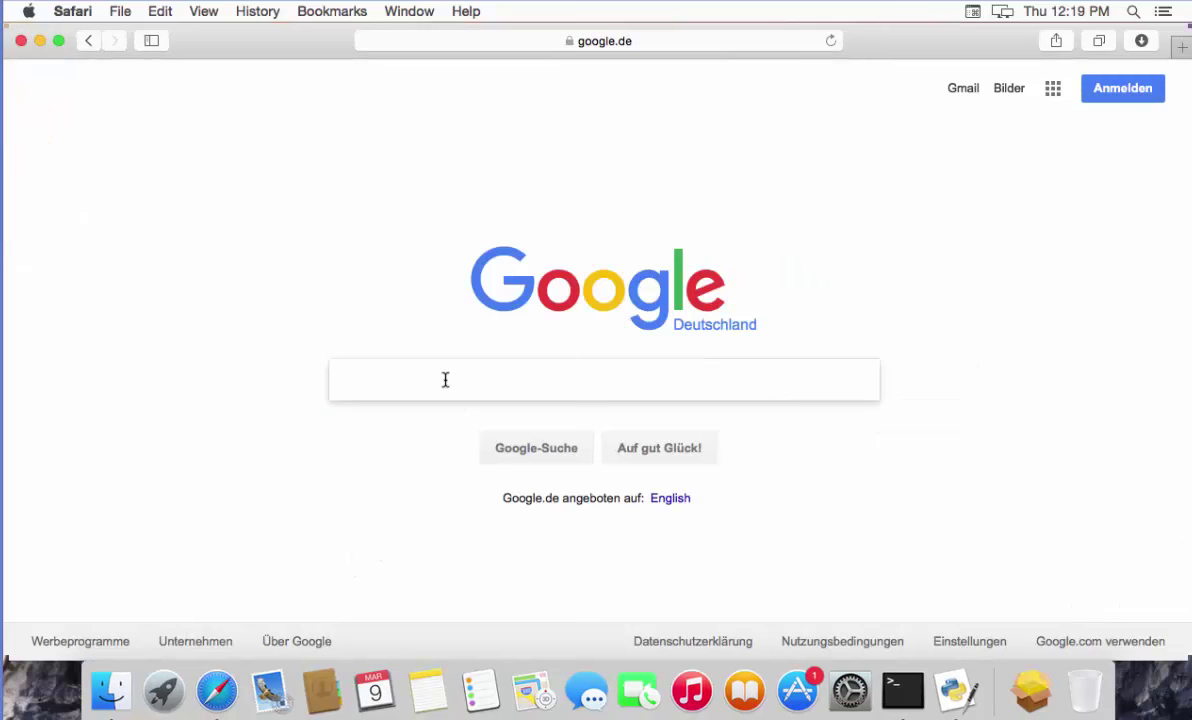
pyautogui.write('vl')
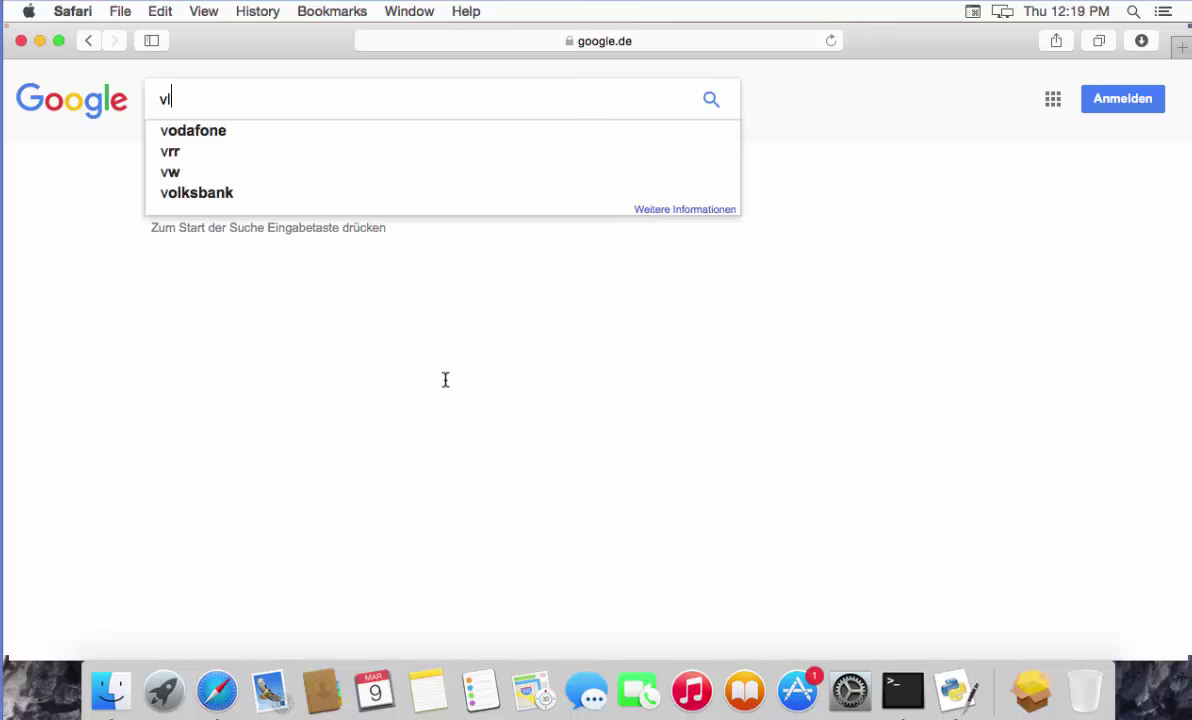
pyautogui.write('c')
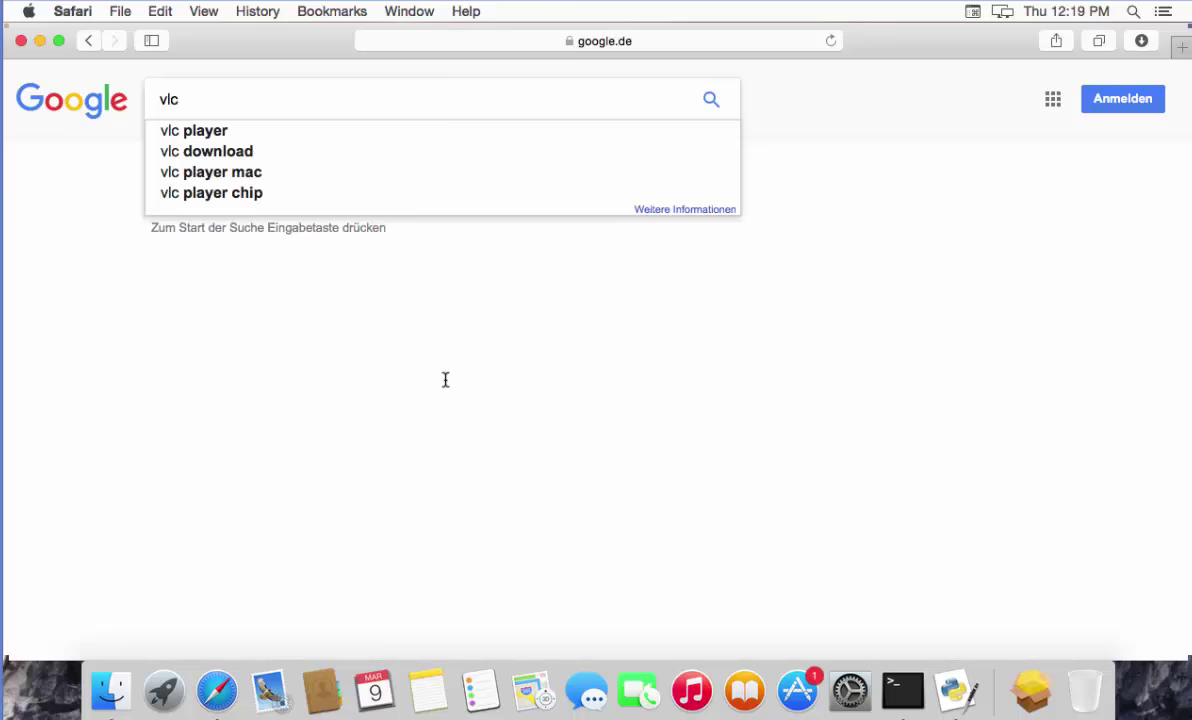
pyautogui.click(338, 131)
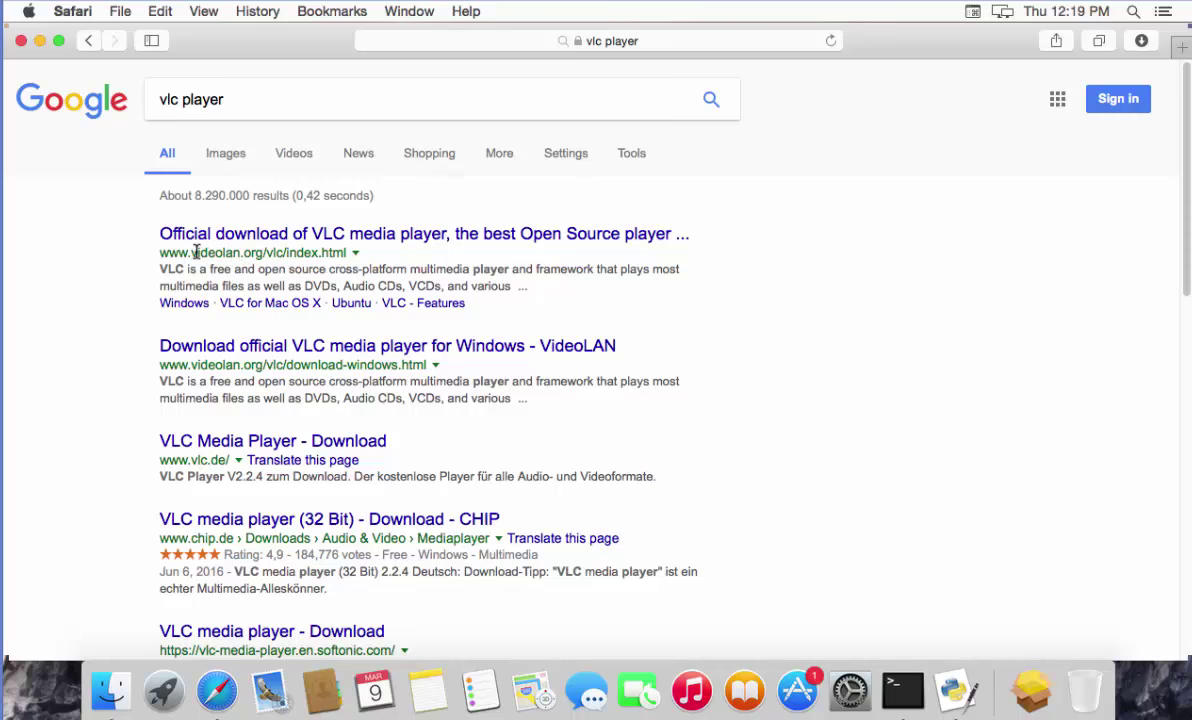
pyautogui.moveTo(196, 252); pyautogui.dragTo(261, 257)
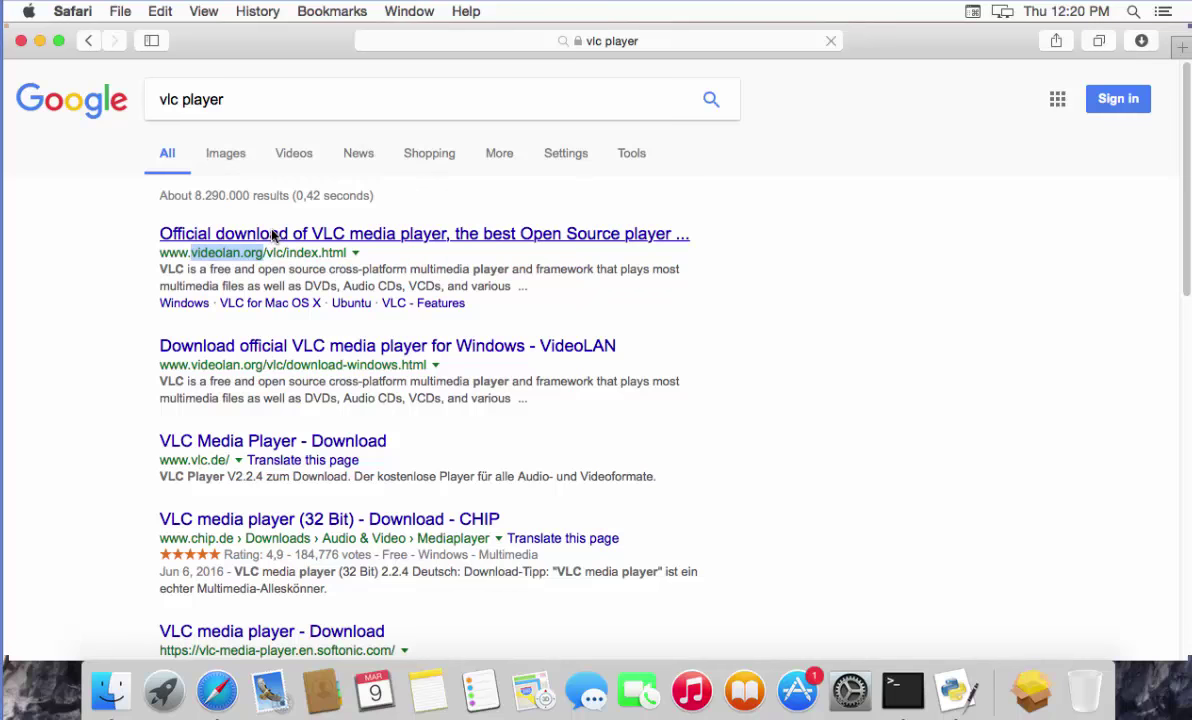
pyautogui.click(274, 235)
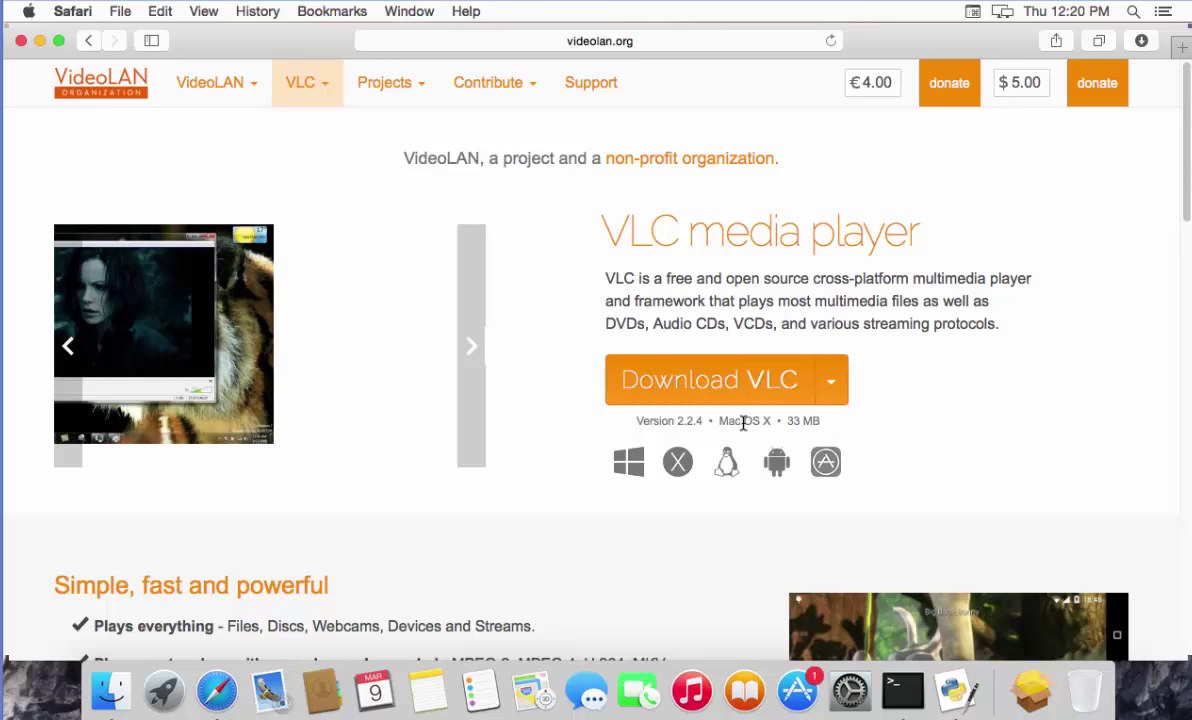
# Step: Start the VLC 2.2.4 for Mac OS X download from videolan.org
pyautogui.click(702, 387)
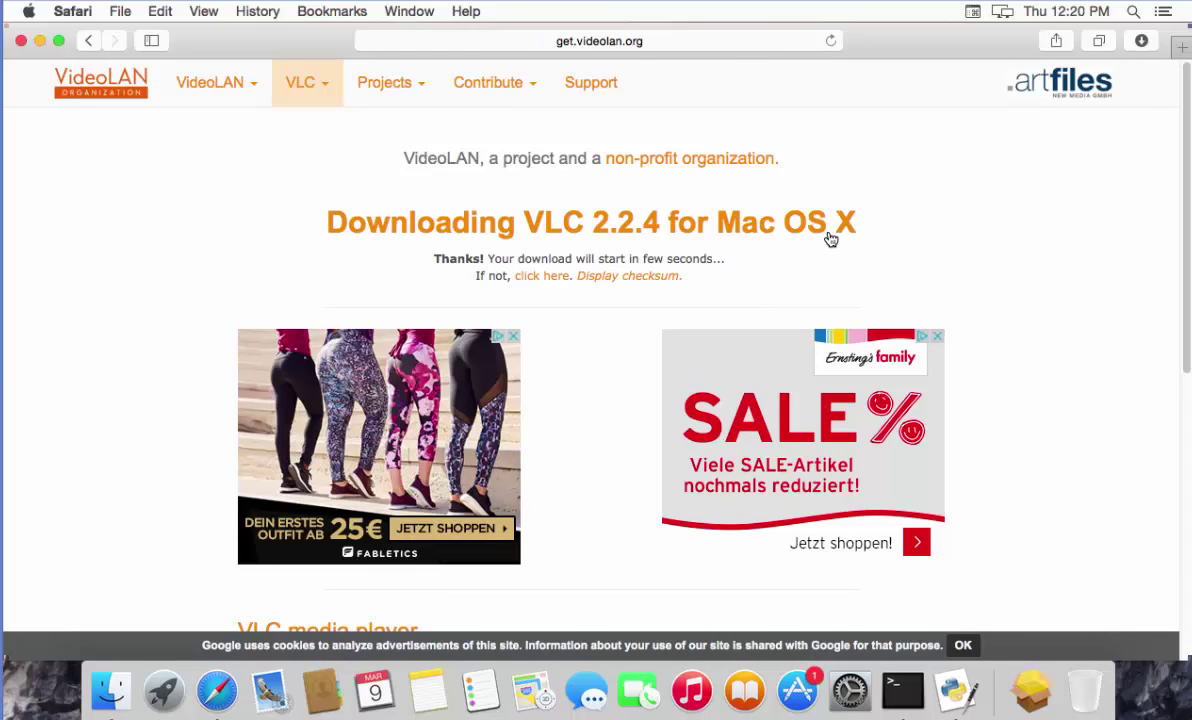
# Step: Check Safari's downloads list until the 37.3 MB vlc-2.2.4.dmg has finished
pyautogui.click(1138, 45)
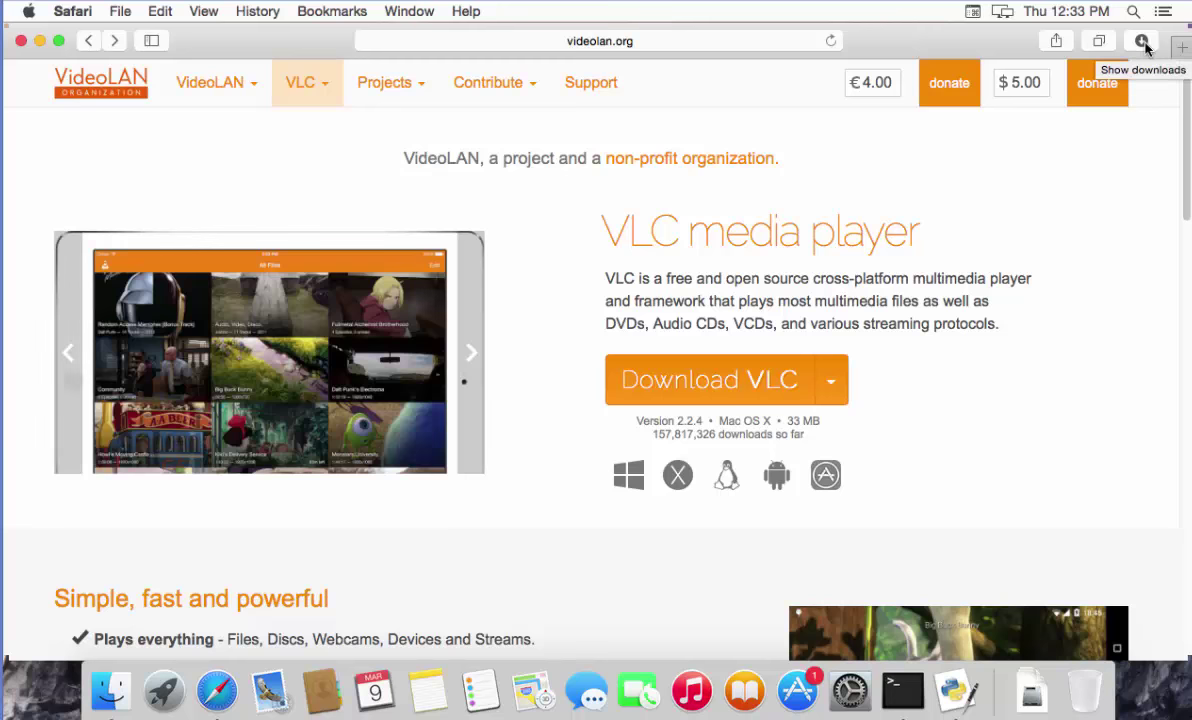
pyautogui.click(1143, 42)
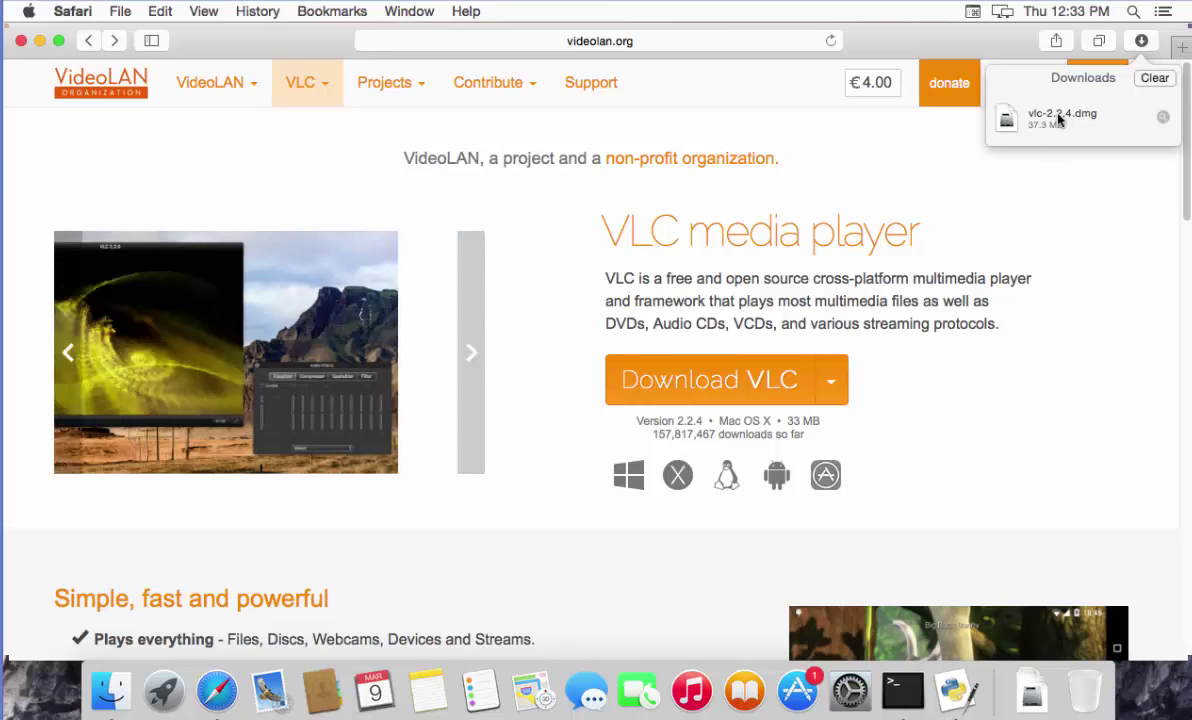
# Step: Mount vlc-2.2.4.dmg and copy VLC.app into the Applications folder
pyautogui.doubleClick(1059, 119)
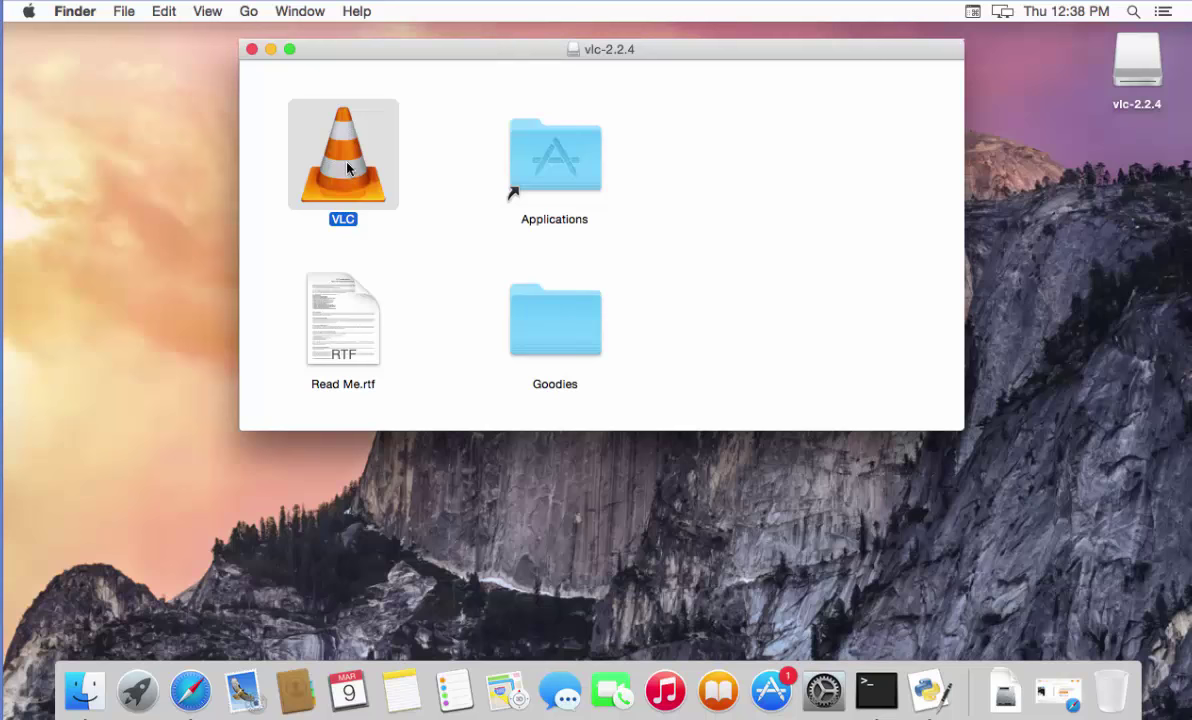
pyautogui.moveTo(342, 175)
pyautogui.mouseDown()
pyautogui.moveTo(516, 130)
pyautogui.moveTo(564, 164)
pyautogui.mouseUp()
# Step: Launch VLC from the Applications folder with Cmd+O and minimise both Finder windows
pyautogui.doubleClick(573, 183)
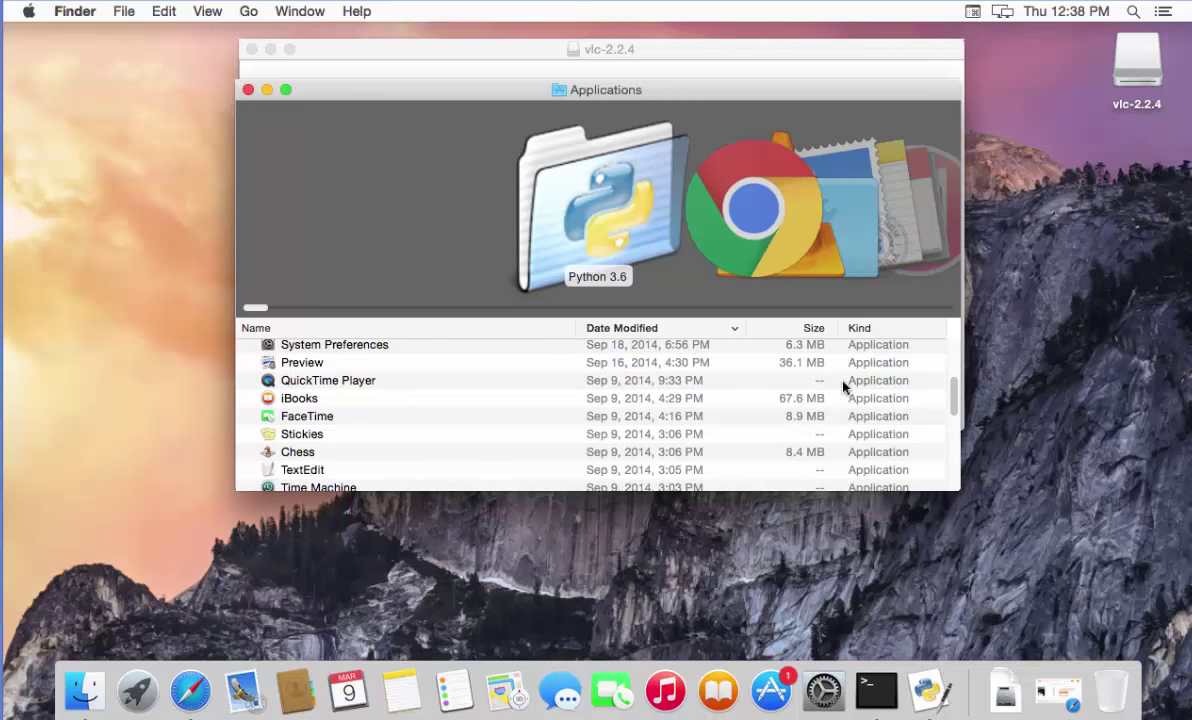
pyautogui.scroll(5, 950, 385)
pyautogui.click(496, 390)
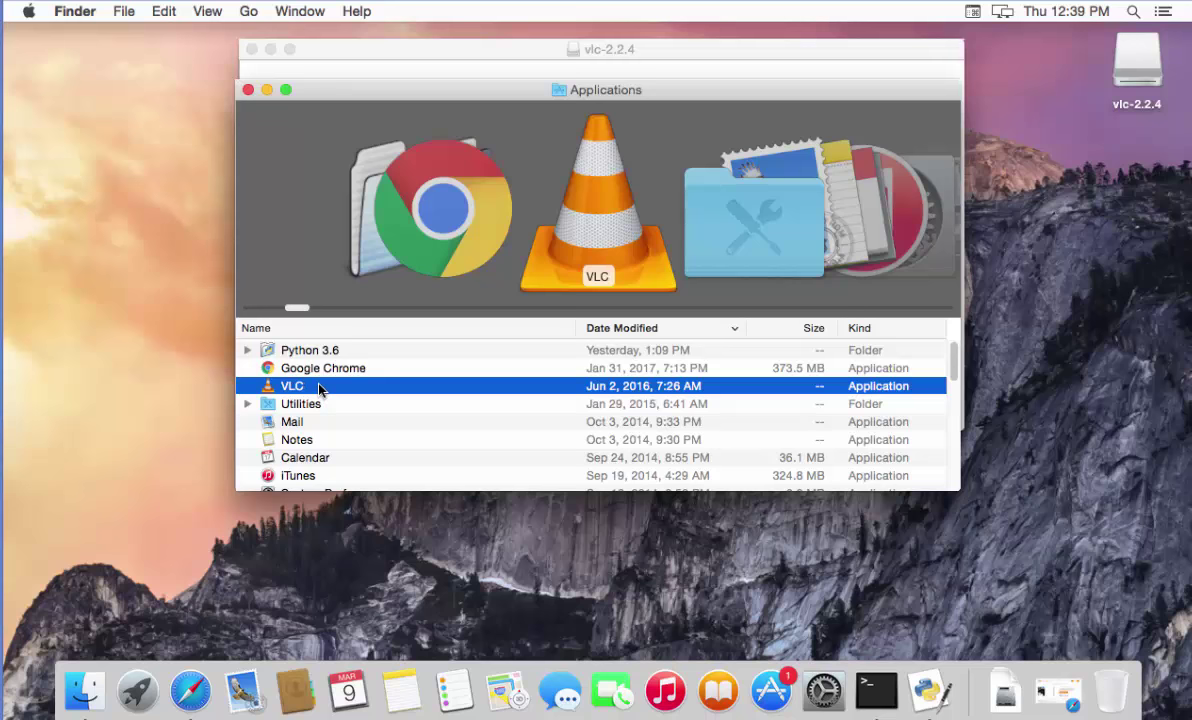
pyautogui.press('super+o')
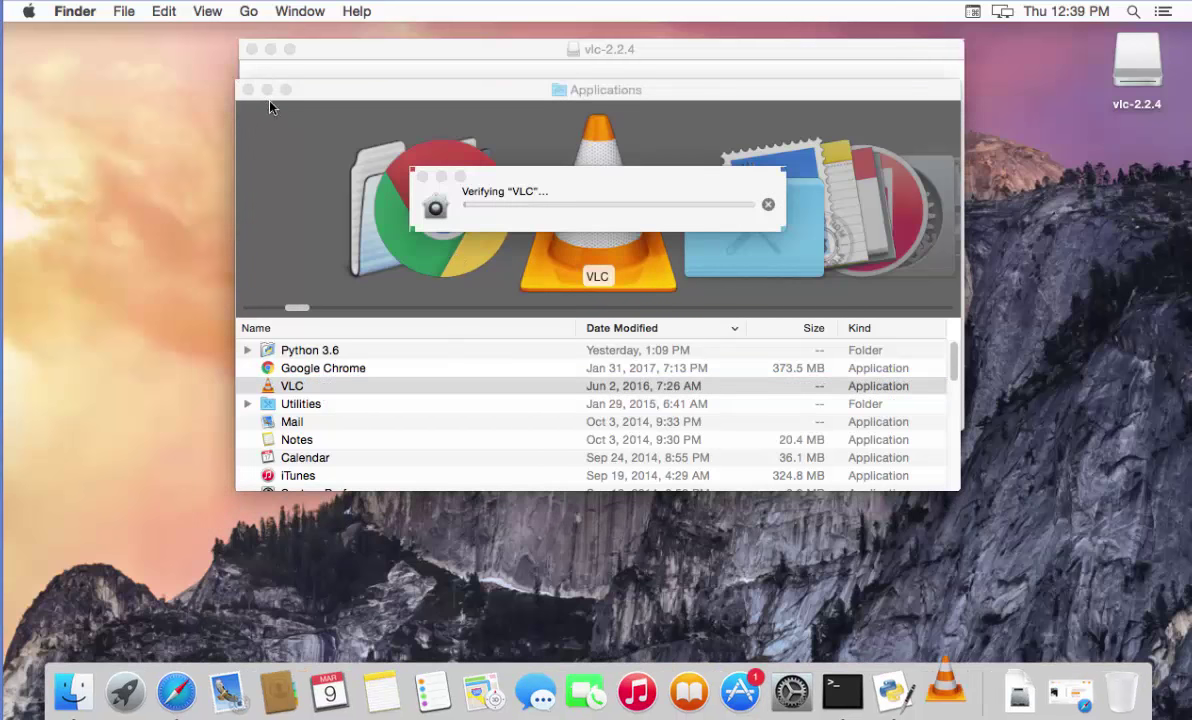
pyautogui.click(266, 89)
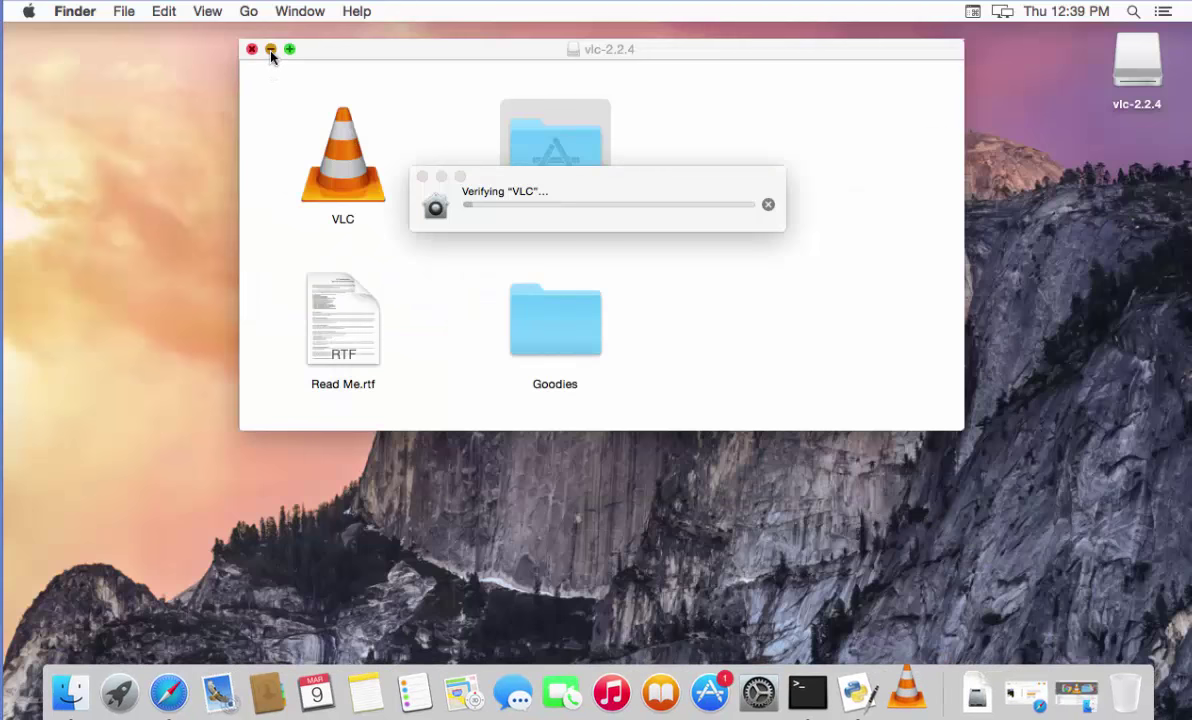
pyautogui.click(271, 50)
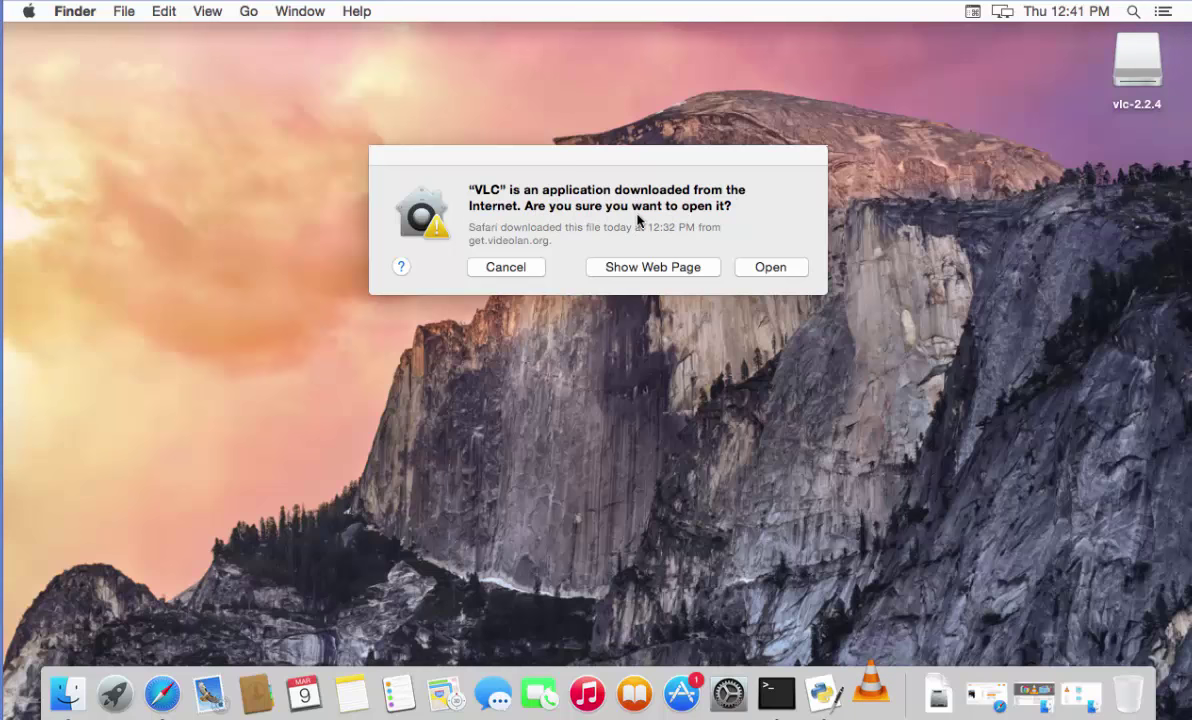
# Step: Allow the downloaded VLC app to open and decline the online album art and metadata lookup
pyautogui.click(765, 269)
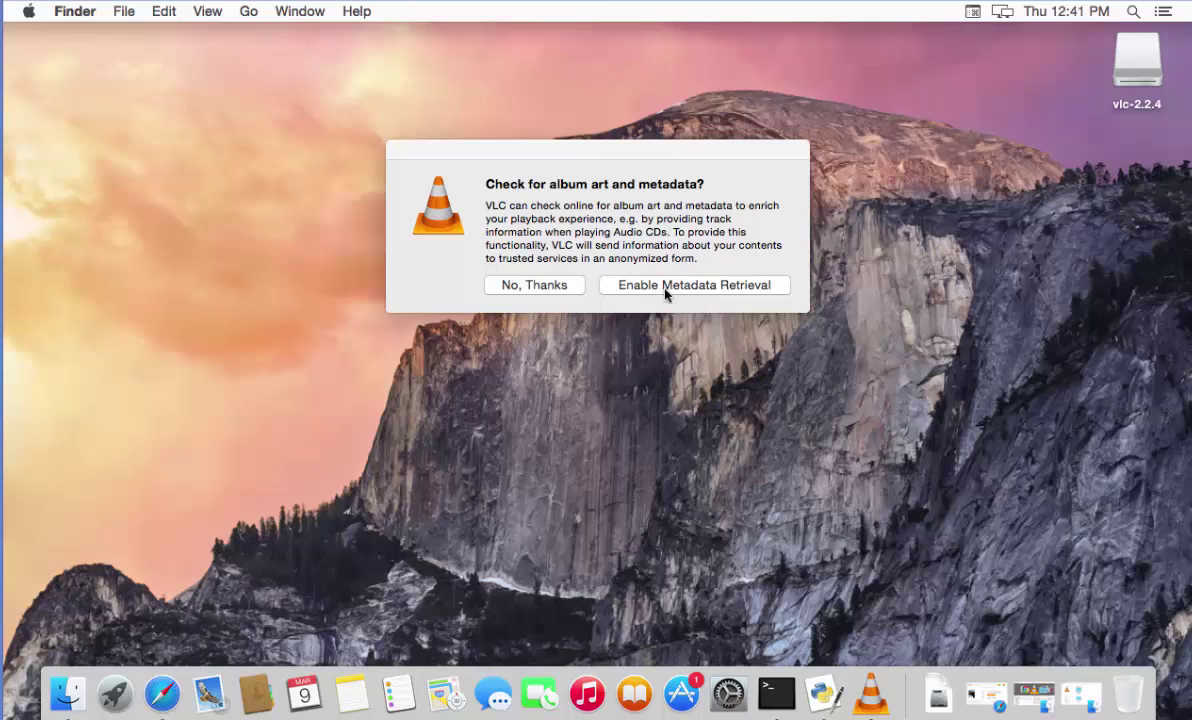
pyautogui.click(509, 288)
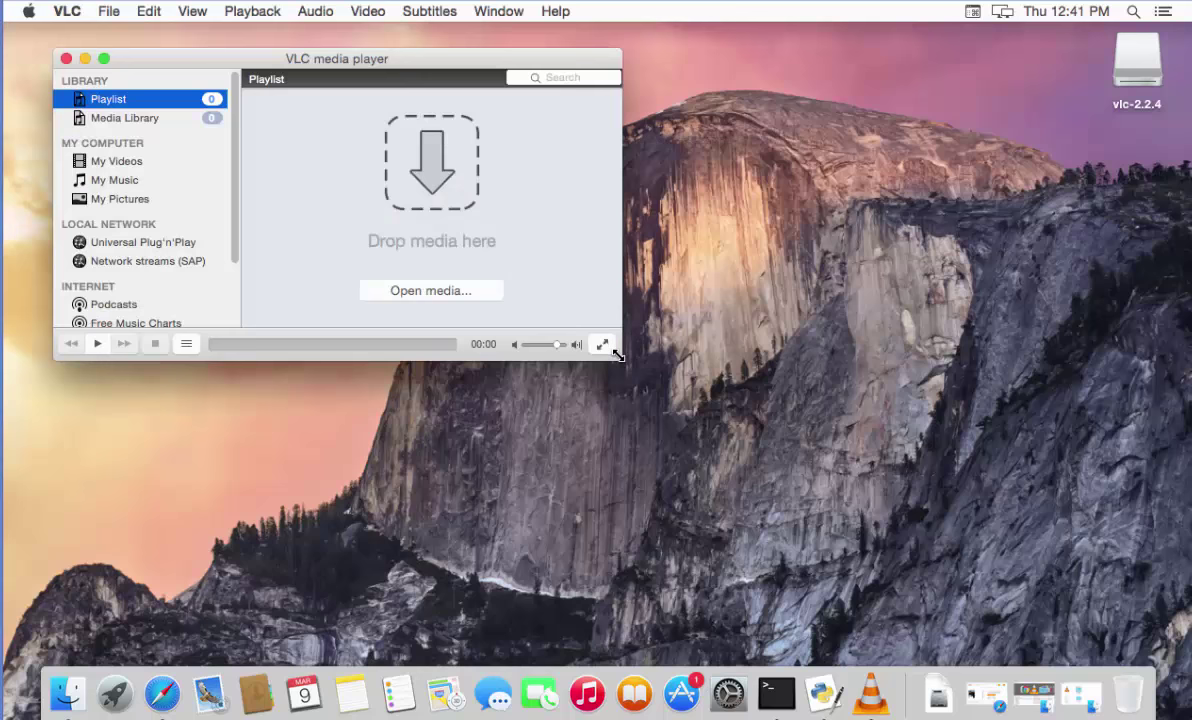
# Step: Enlarge the VLC main window and shift it slightly right and down
pyautogui.moveTo(621, 359); pyautogui.dragTo(1048, 511)
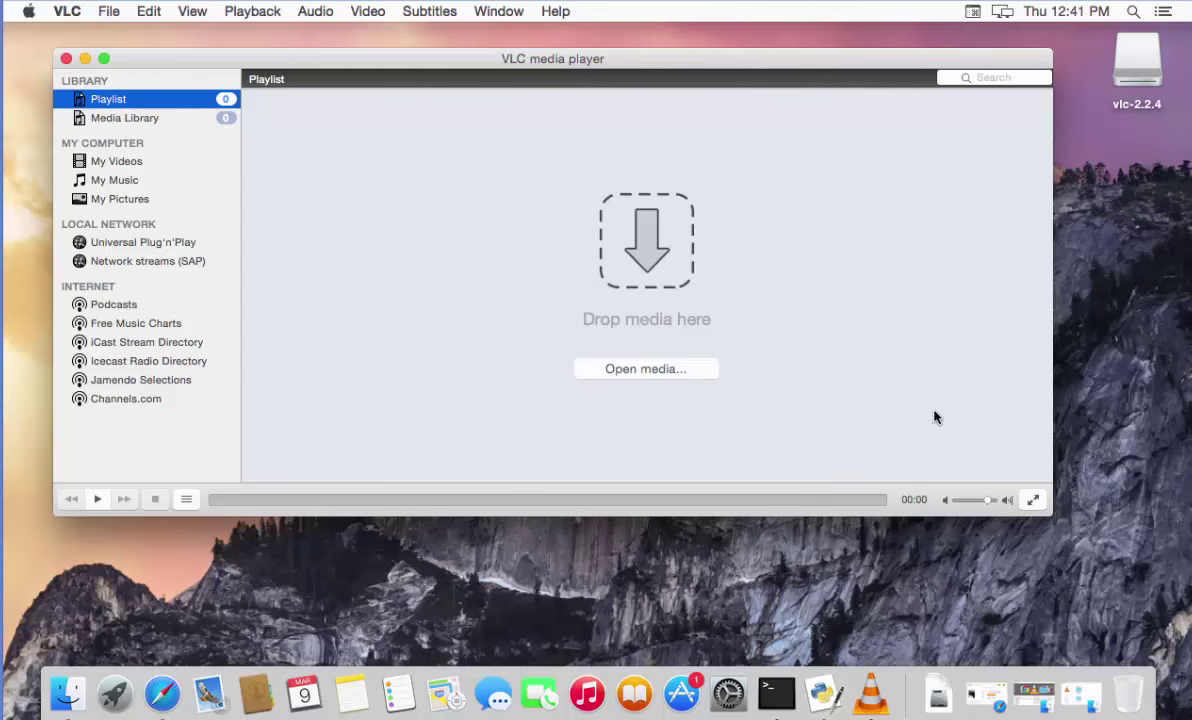
pyautogui.moveTo(646, 71); pyautogui.dragTo(687, 83)
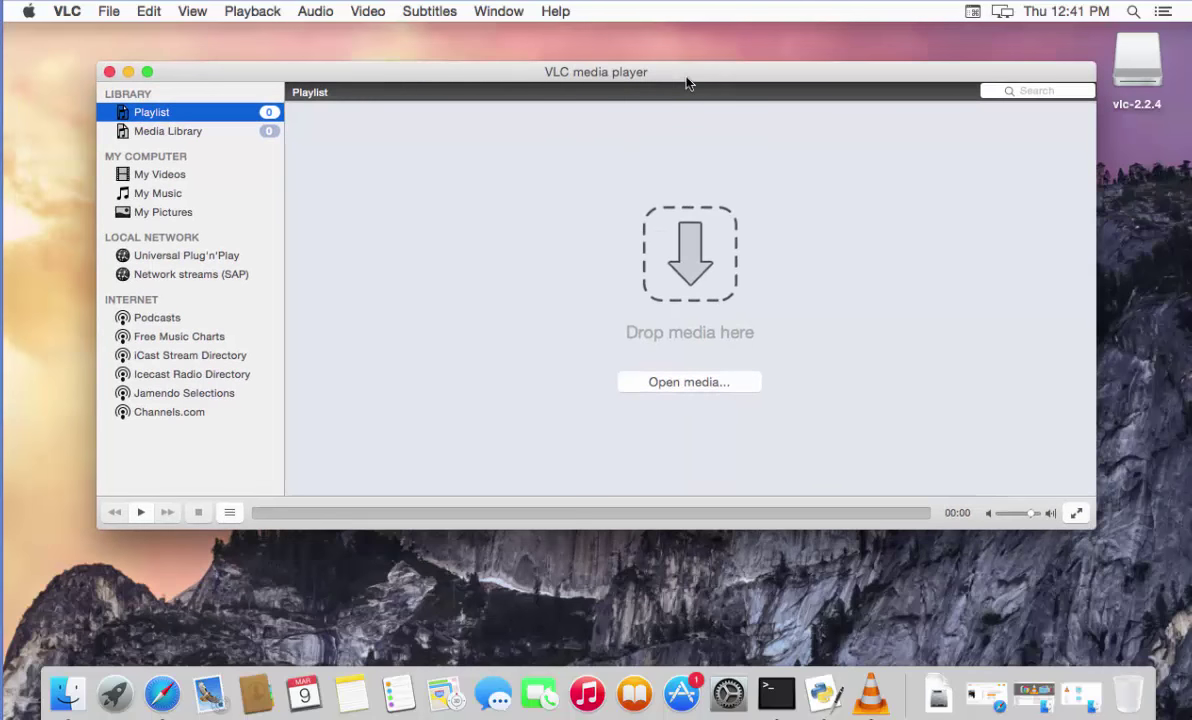